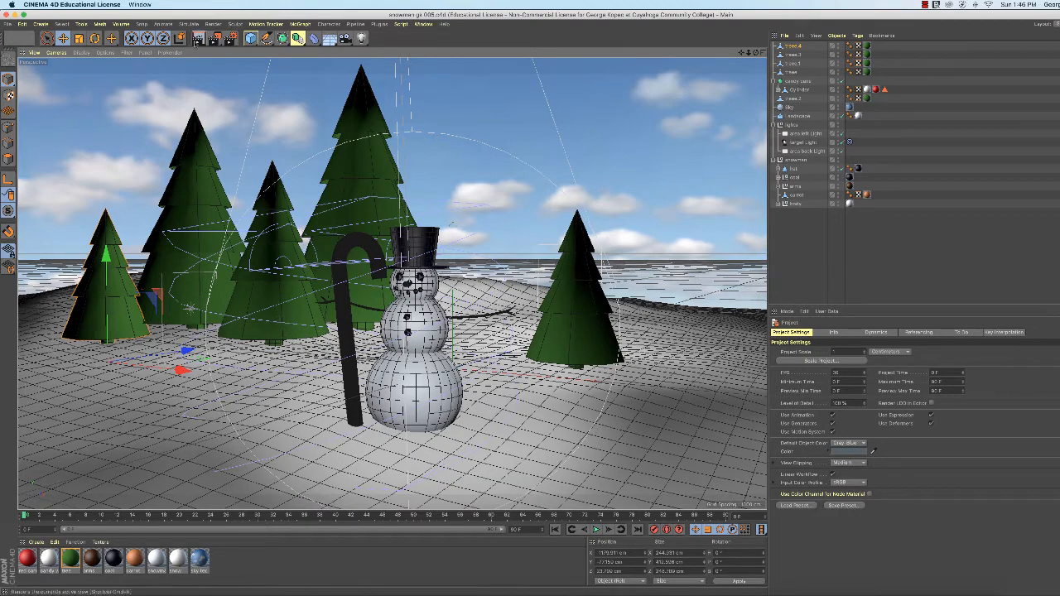
Render the perspective view as a preview and pick the tree just behind the candy cane with Live Selection
{"action": "left_click", "coordinate": [197, 39]}
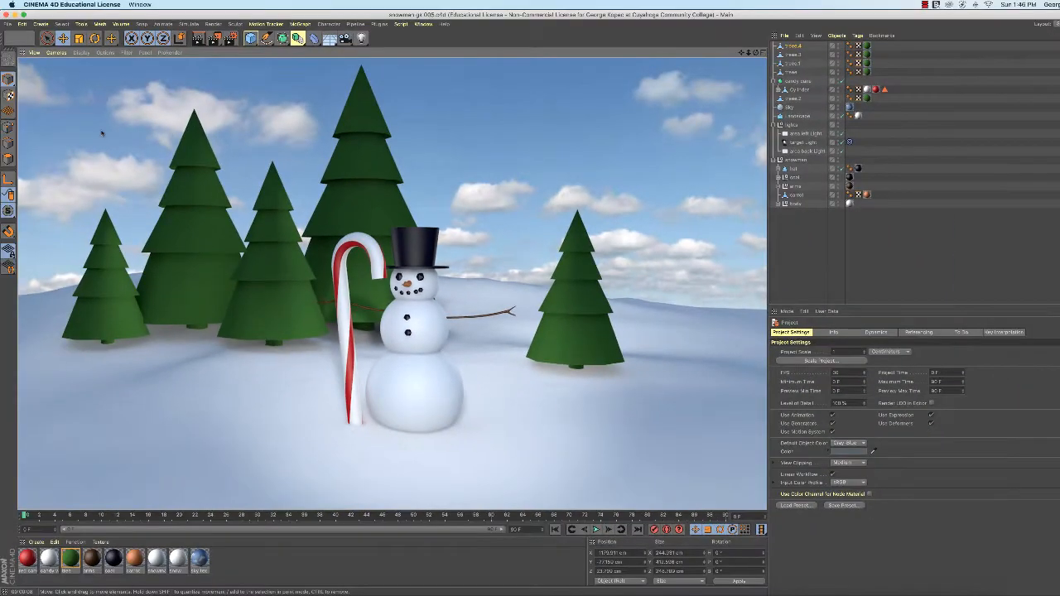
{"action": "left_click", "coordinate": [48, 39]}
{"action": "left_click", "coordinate": [273, 293]}
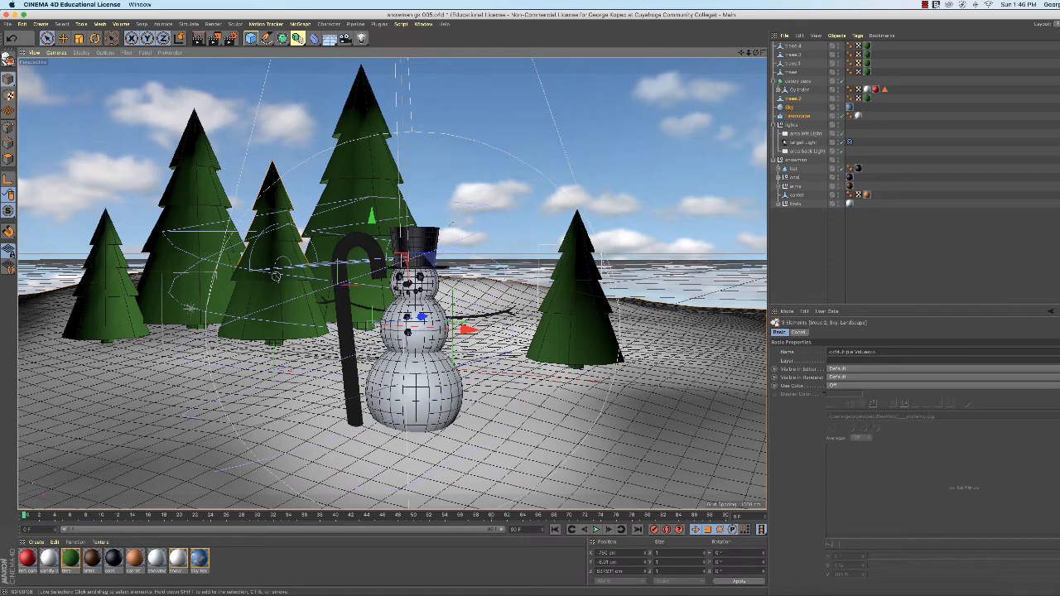
Select only the treee.2 object and pick its trunk polygons with Live Selection in the Right view
{"action": "left_click", "coordinate": [761, 52]}
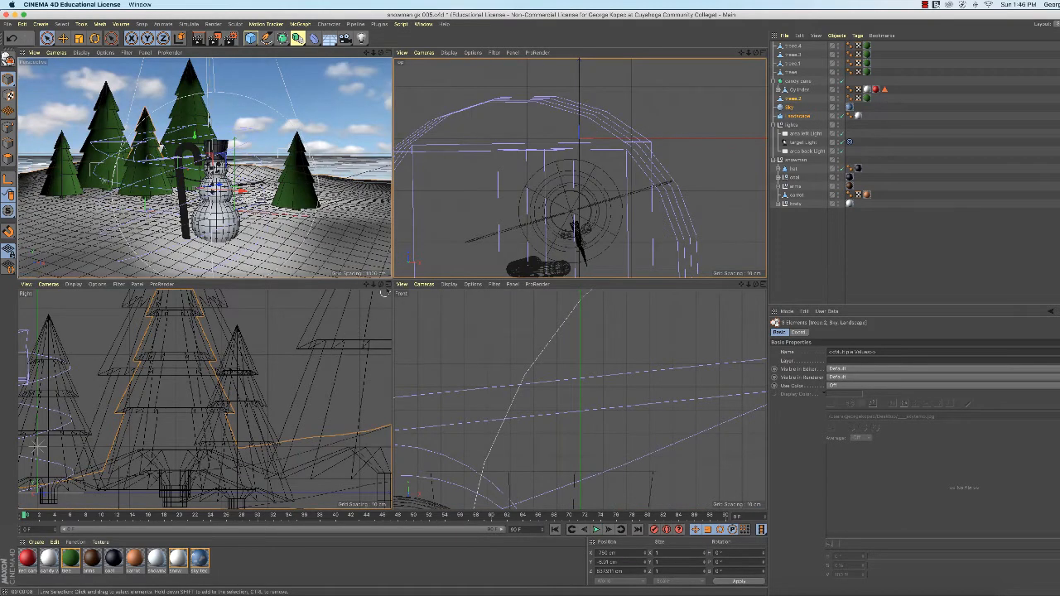
{"action": "left_click", "coordinate": [386, 284]}
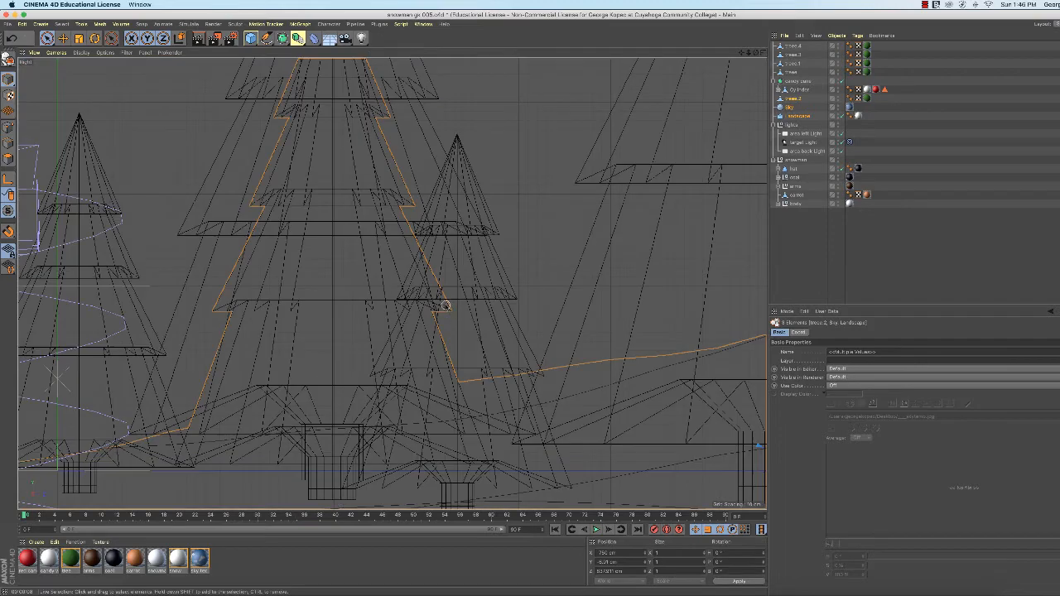
{"action": "key", "text": "h"}
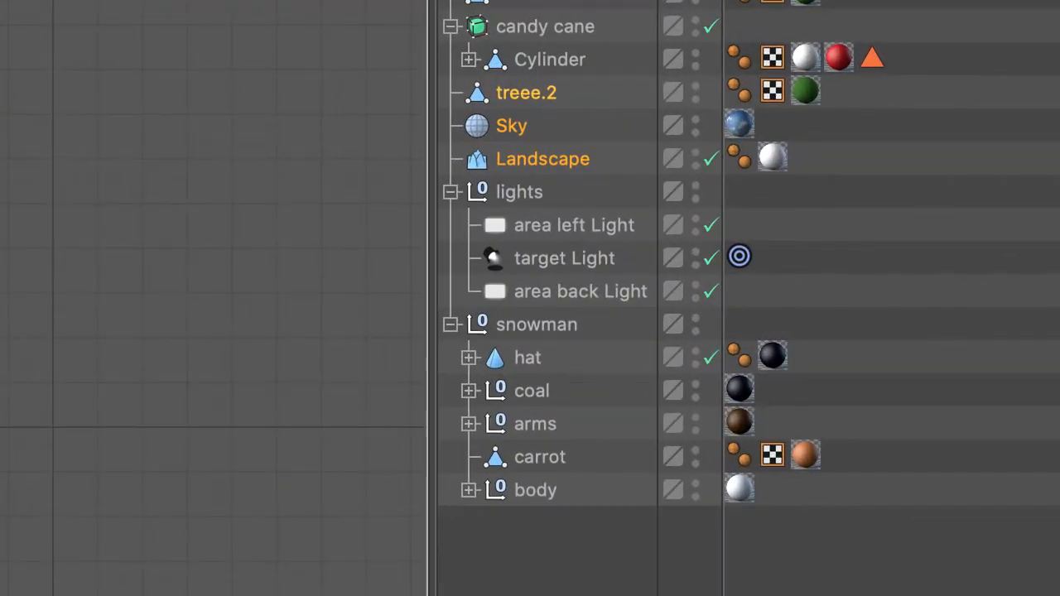
{"action": "left_click", "coordinate": [526, 98]}
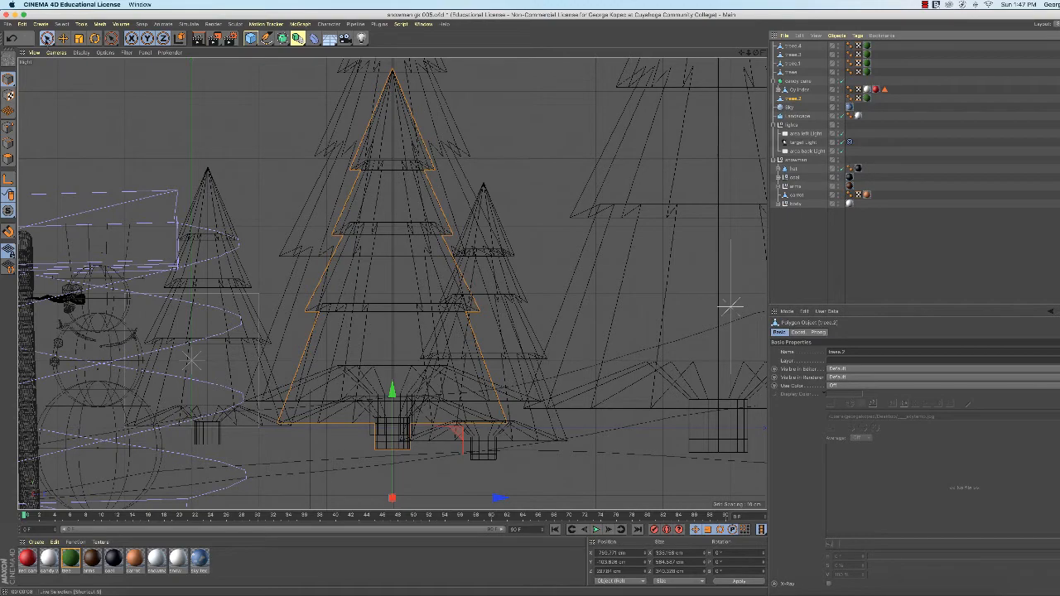
{"action": "left_click", "coordinate": [47, 37]}
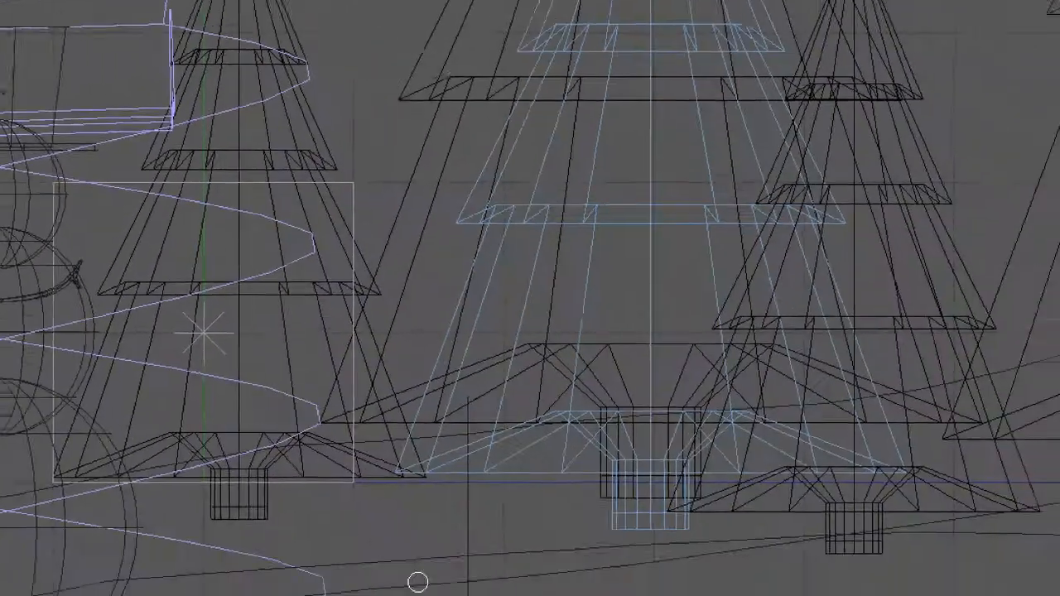
{"action": "left_click", "coordinate": [627, 473]}
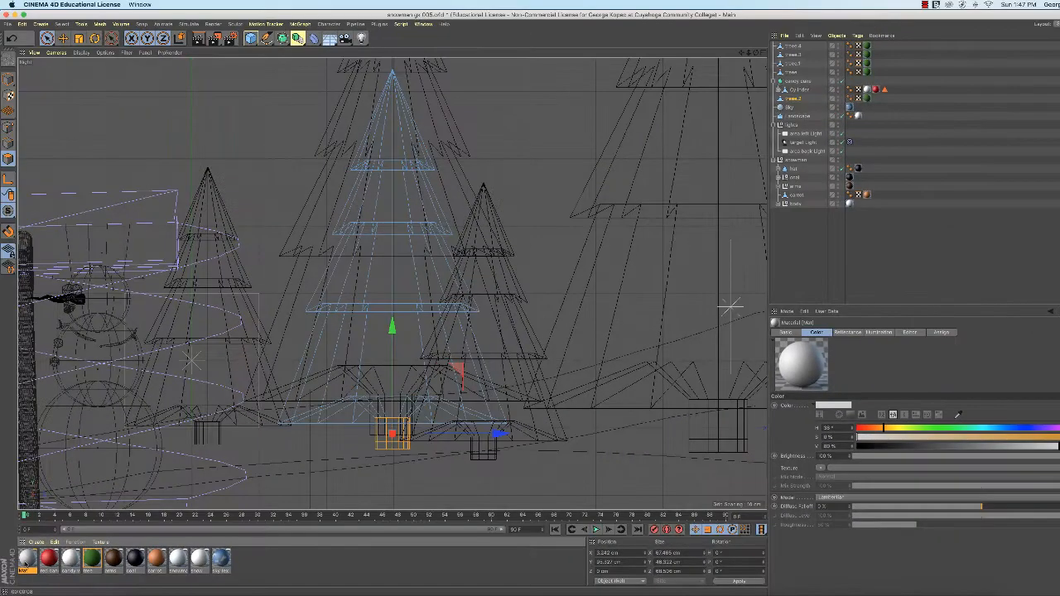
Name the new material "tree trunk" and turn off its Reflectance channel
{"action": "double_click", "coordinate": [27, 557]}
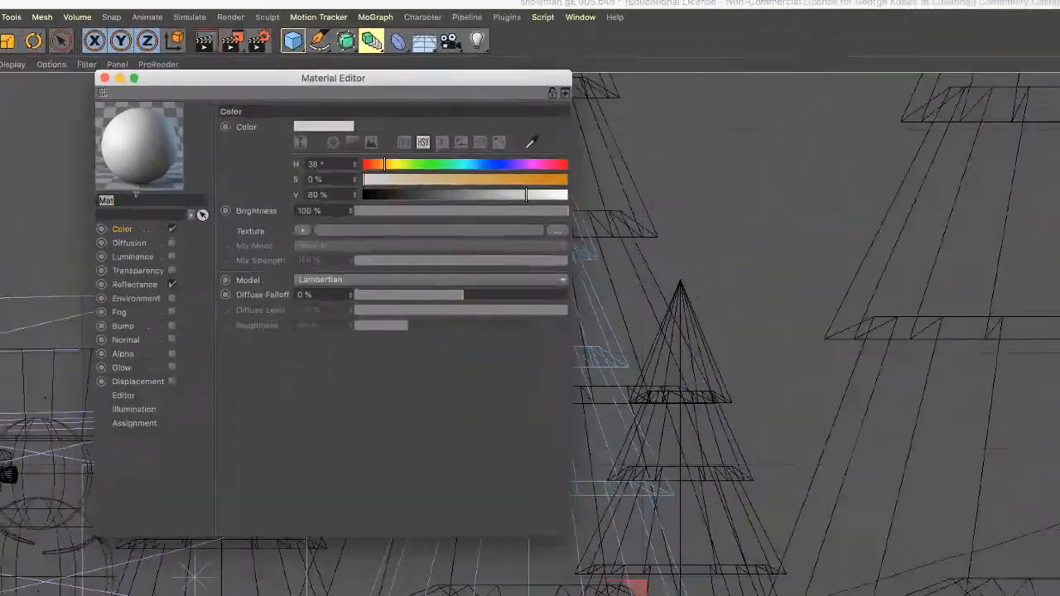
{"action": "type", "text": "tree tru"}
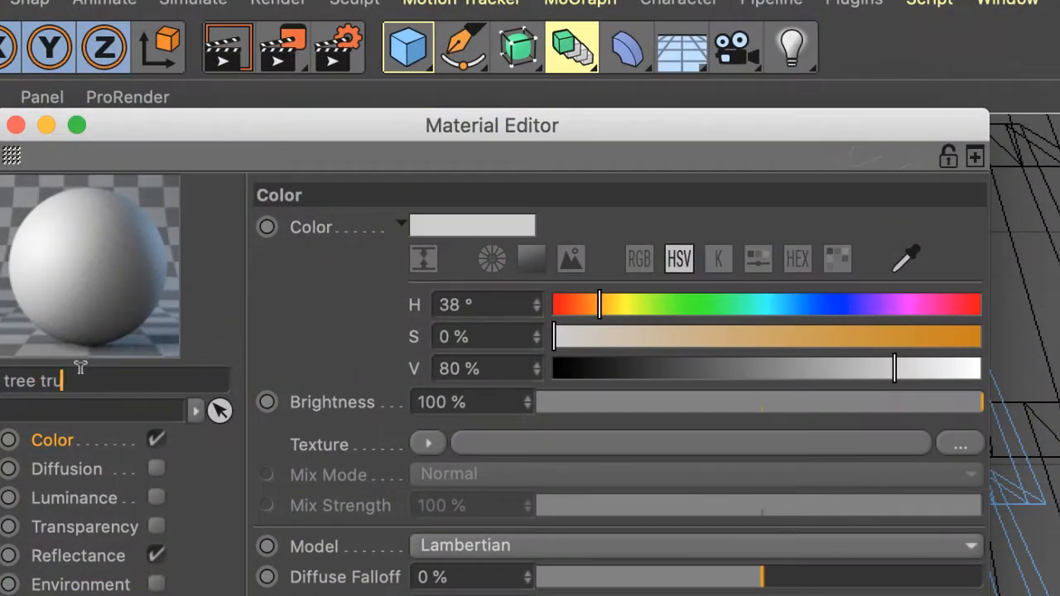
{"action": "type", "text": "nk"}
{"action": "left_click", "coordinate": [156, 556]}
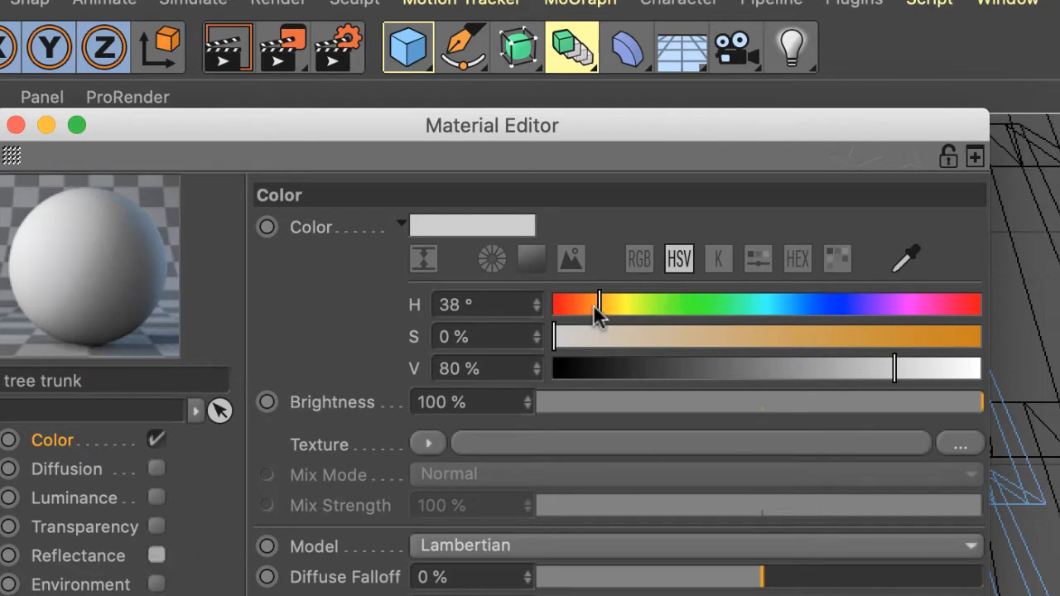
Set the tree trunk material's color to a dark, saturated brown with a hue of 35° and close the Material Editor
{"action": "mouse_move", "coordinate": [594, 305]}
{"action": "left_mouse_down"}
{"action": "mouse_move", "coordinate": [653, 312]}
{"action": "mouse_move", "coordinate": [580, 305]}
{"action": "mouse_move", "coordinate": [594, 305]}
{"action": "left_mouse_up"}
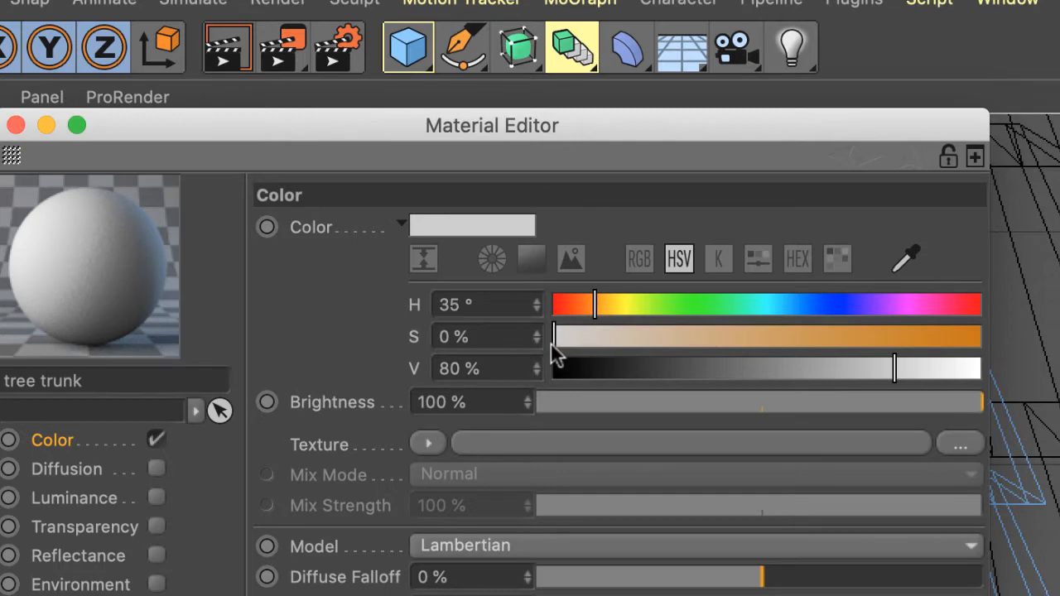
{"action": "left_click_drag", "start_coordinate": [552, 345], "coordinate": [654, 374]}
{"action": "left_click_drag", "start_coordinate": [932, 343], "coordinate": [926, 345]}
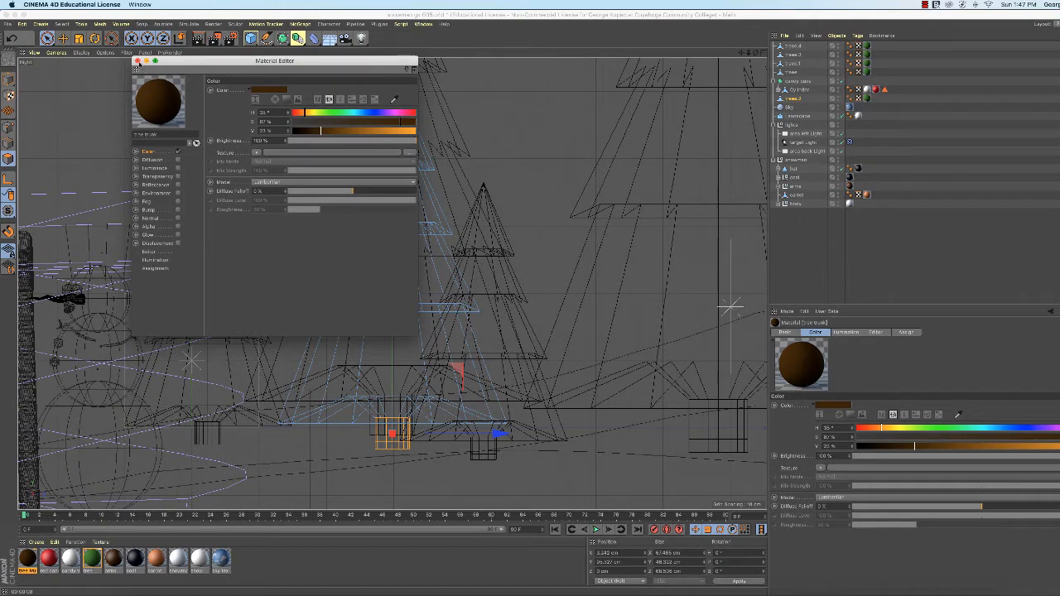
{"action": "left_click", "coordinate": [138, 61]}
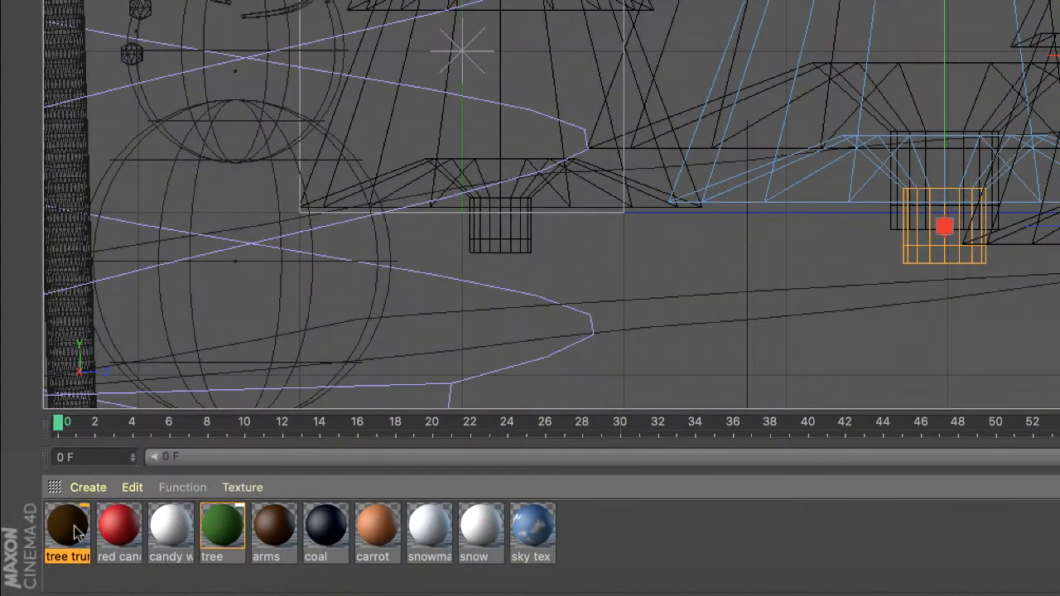
Apply the tree trunk material to treee.2's selected trunk polygons and render the perspective view
{"action": "left_click_drag", "start_coordinate": [74, 526], "coordinate": [930, 254]}
{"action": "left_click_drag", "start_coordinate": [930, 253], "coordinate": [910, 261]}
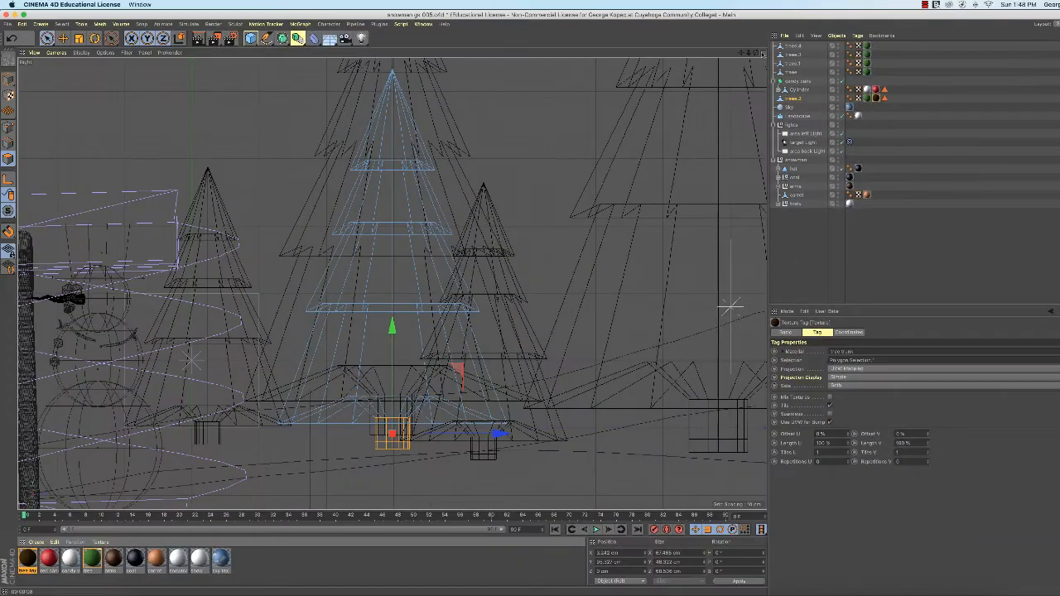
{"action": "middle_click", "coordinate": [649, 77]}
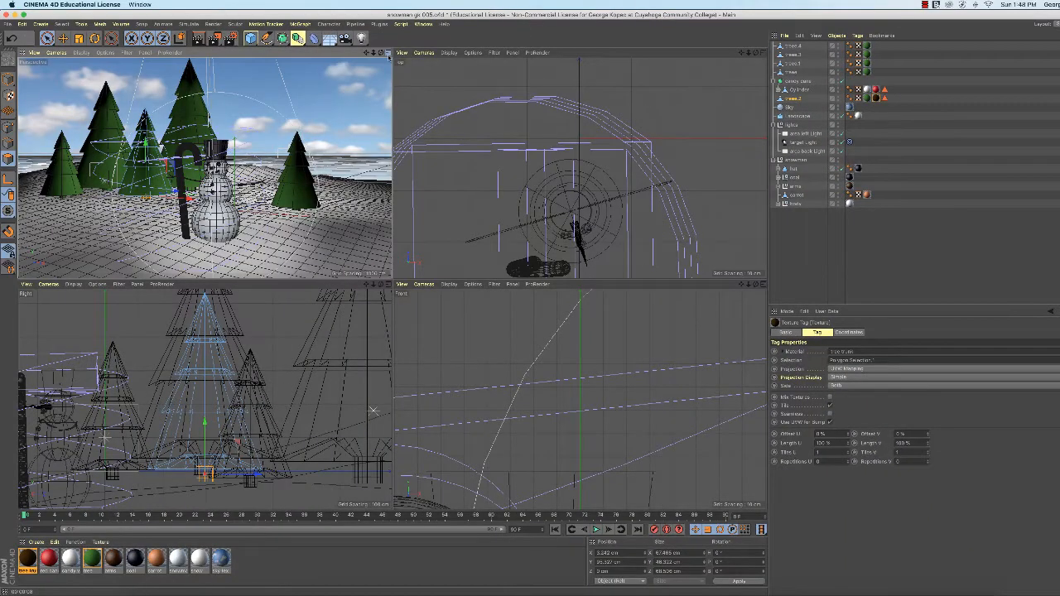
{"action": "middle_click", "coordinate": [388, 58]}
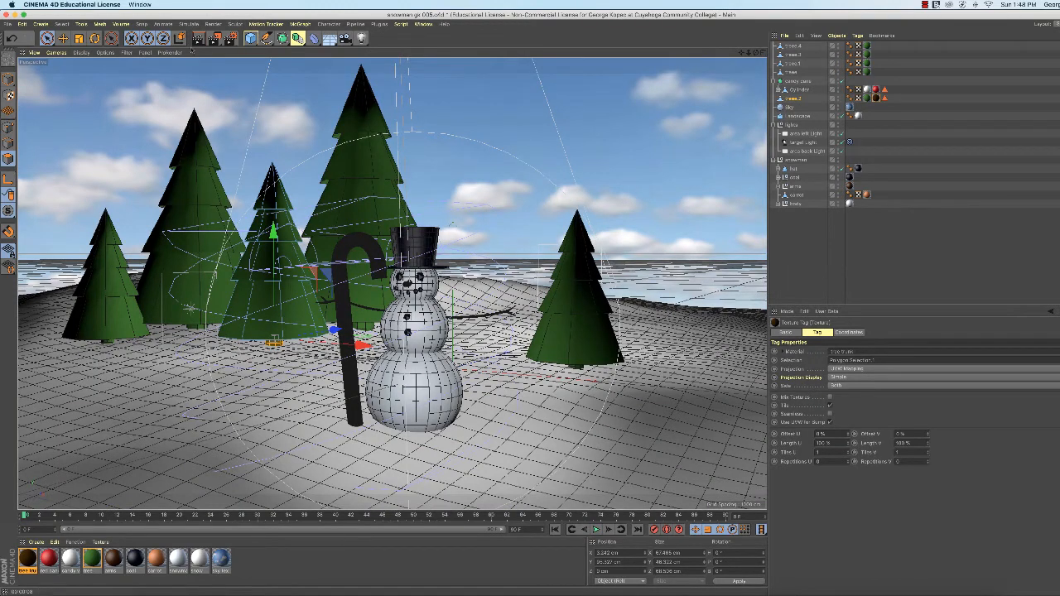
{"action": "left_click", "coordinate": [199, 39]}
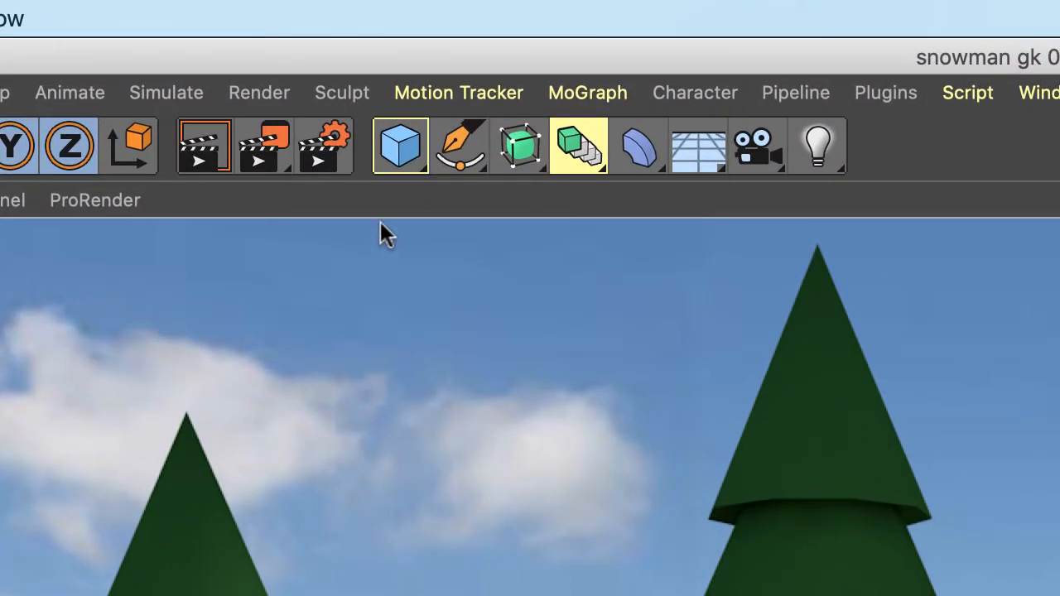
Check the Global Illumination render settings and render the scene to the Picture Viewer
{"action": "left_click", "coordinate": [337, 160]}
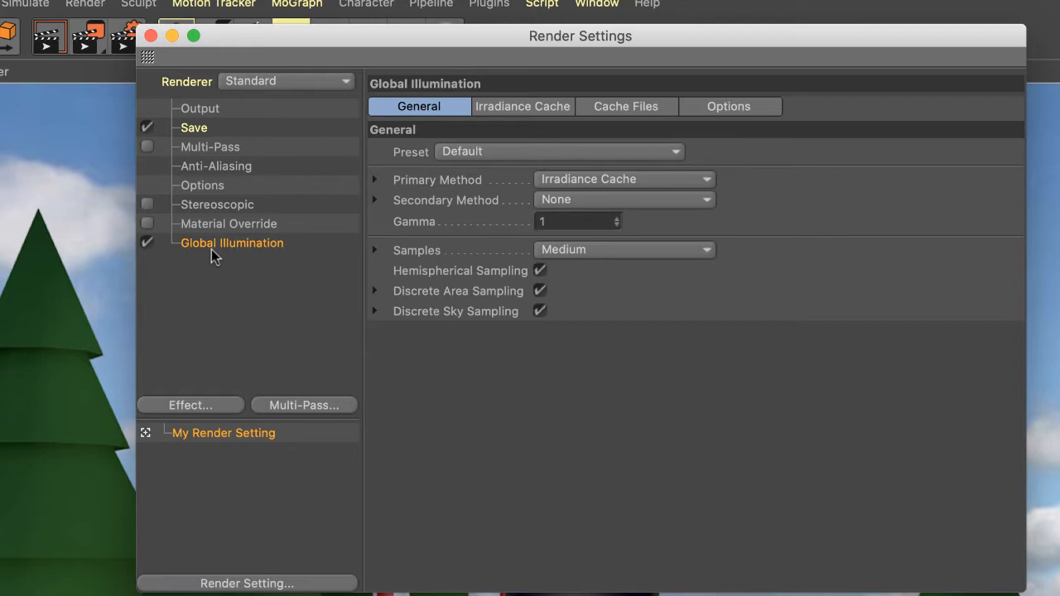
{"action": "left_click", "coordinate": [151, 36]}
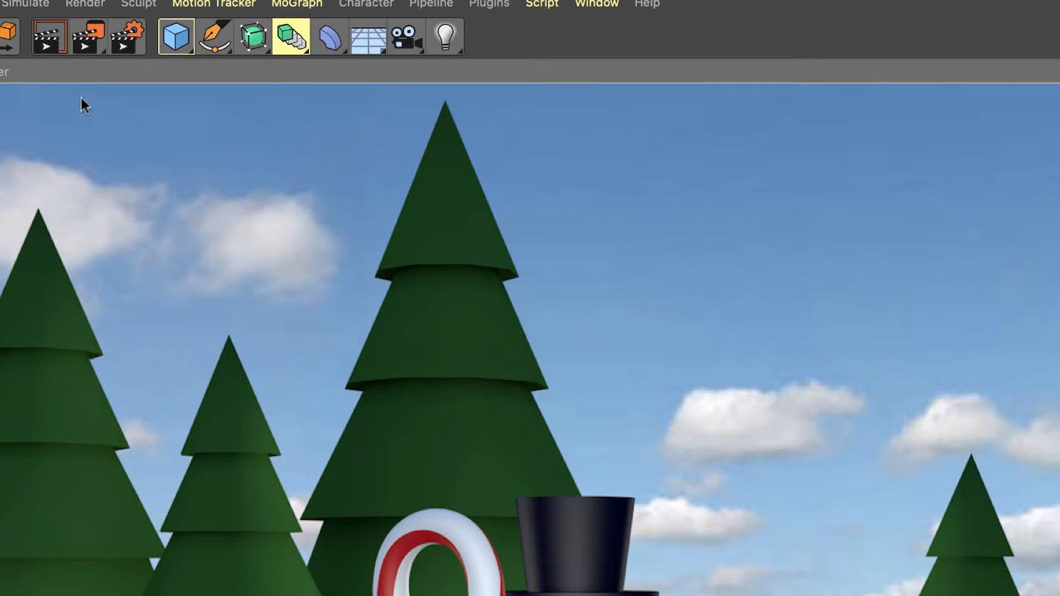
{"action": "left_click", "coordinate": [93, 45]}
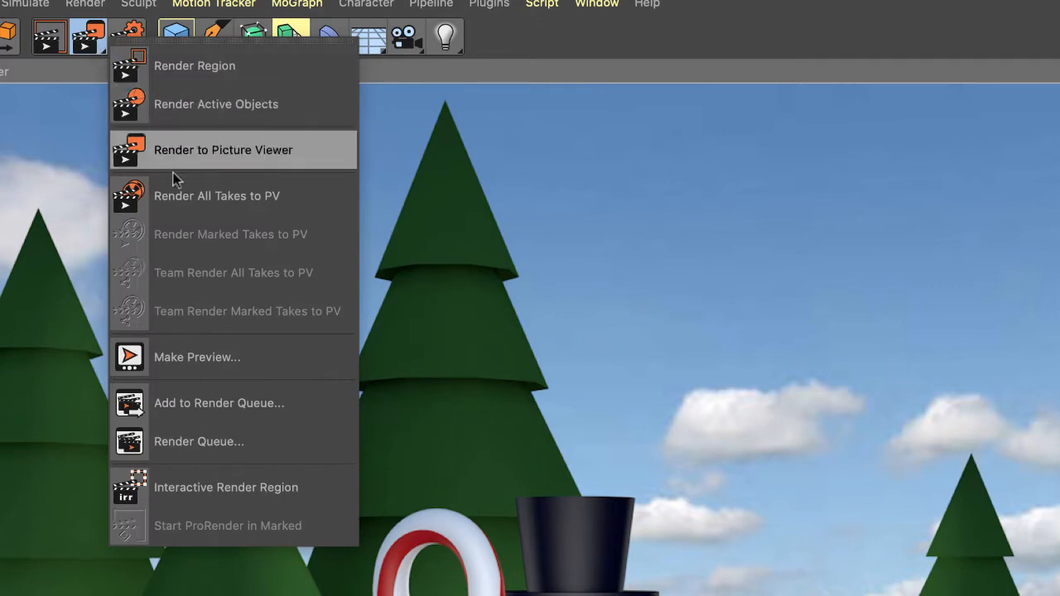
{"action": "left_click", "coordinate": [314, 152]}
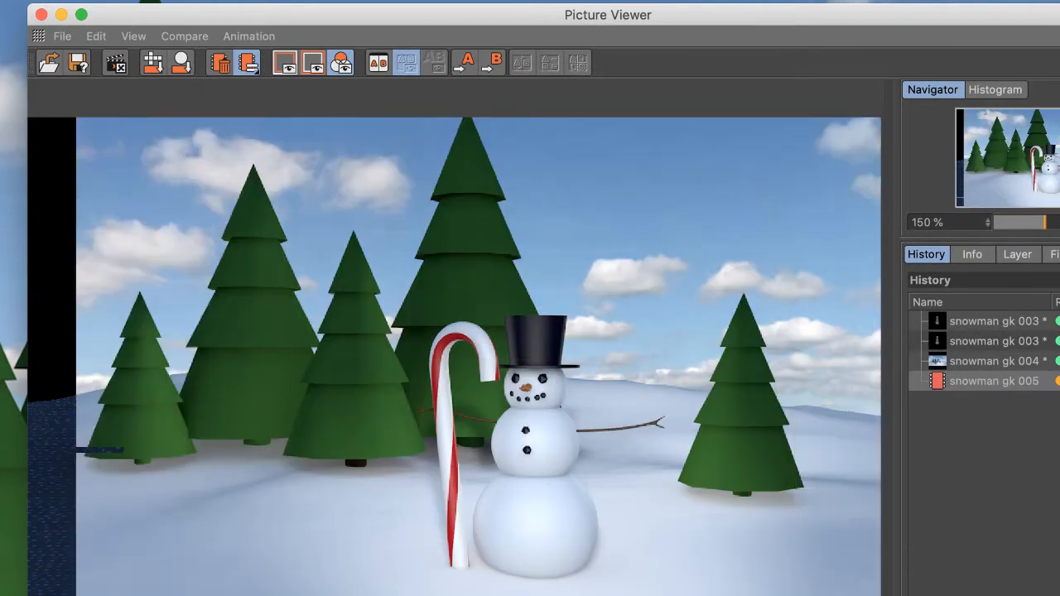
Set the finished render to save as a still image in JPG format with 8 bits/channel
{"action": "left_click", "coordinate": [62, 37]}
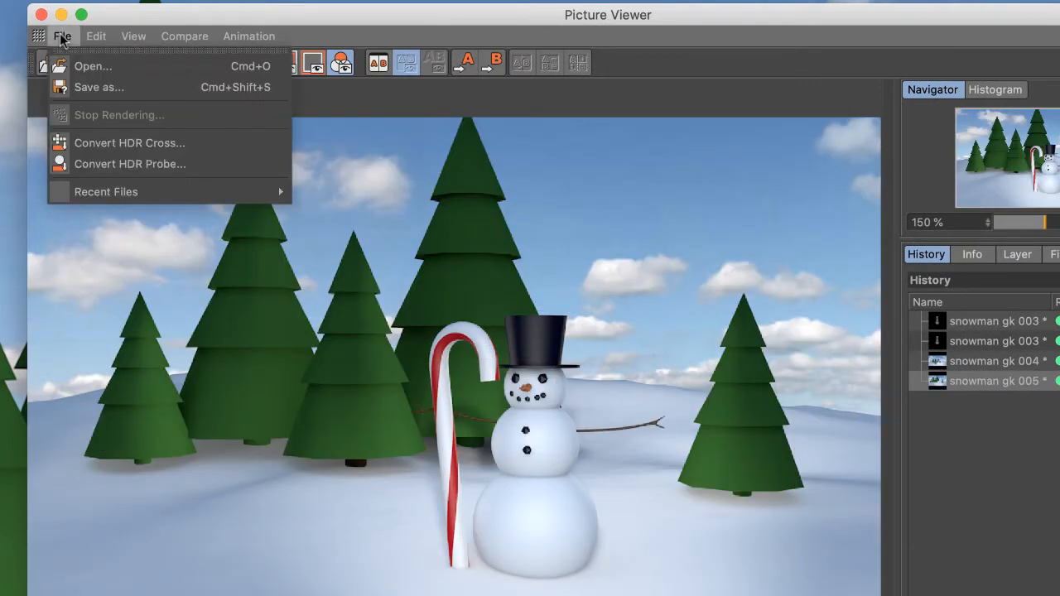
{"action": "left_click", "coordinate": [103, 89]}
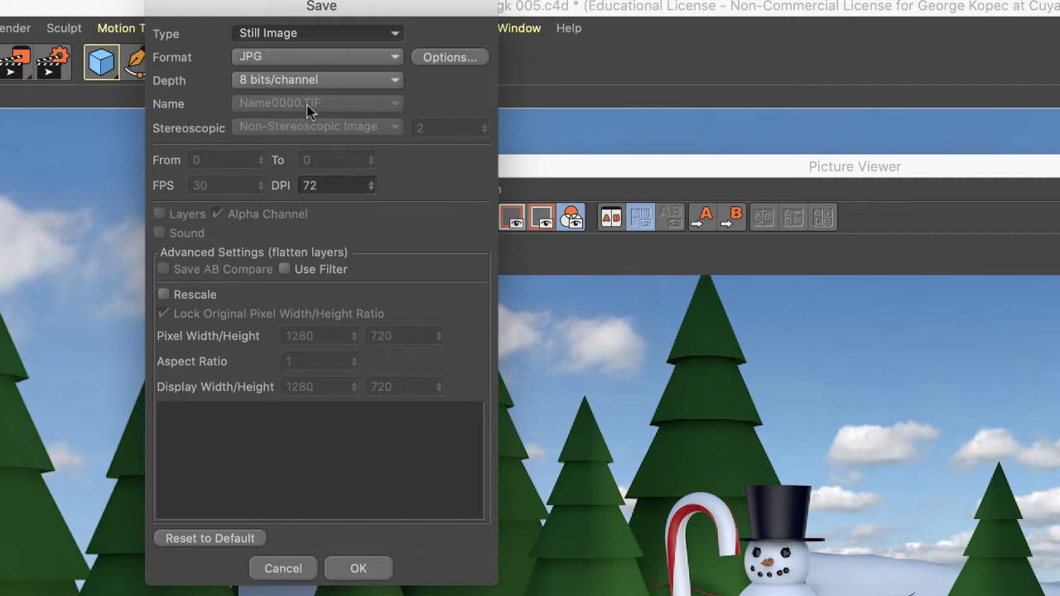
{"action": "left_click", "coordinate": [397, 57]}
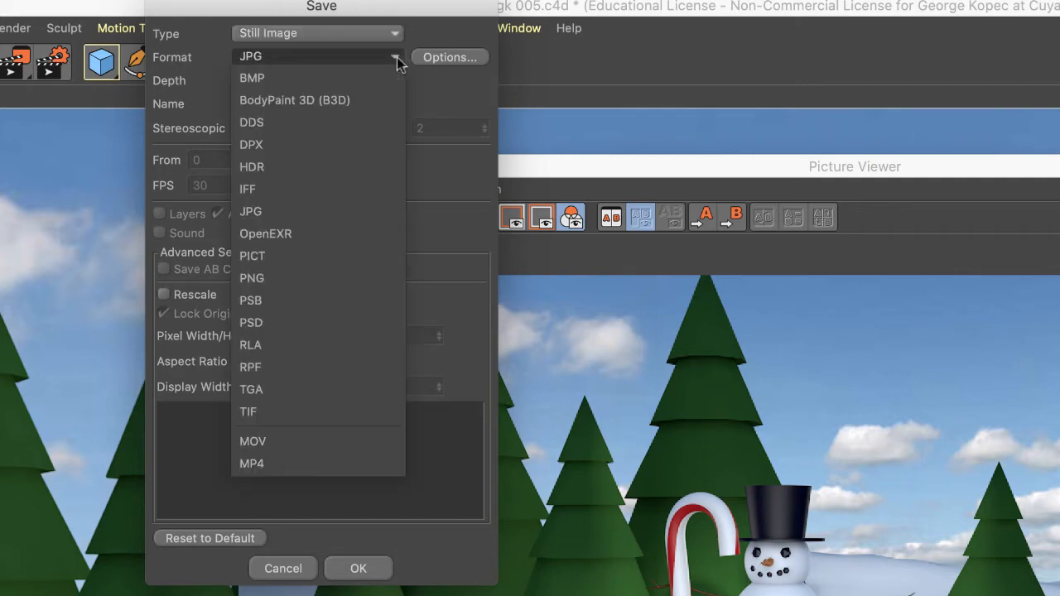
{"action": "left_click", "coordinate": [316, 57]}
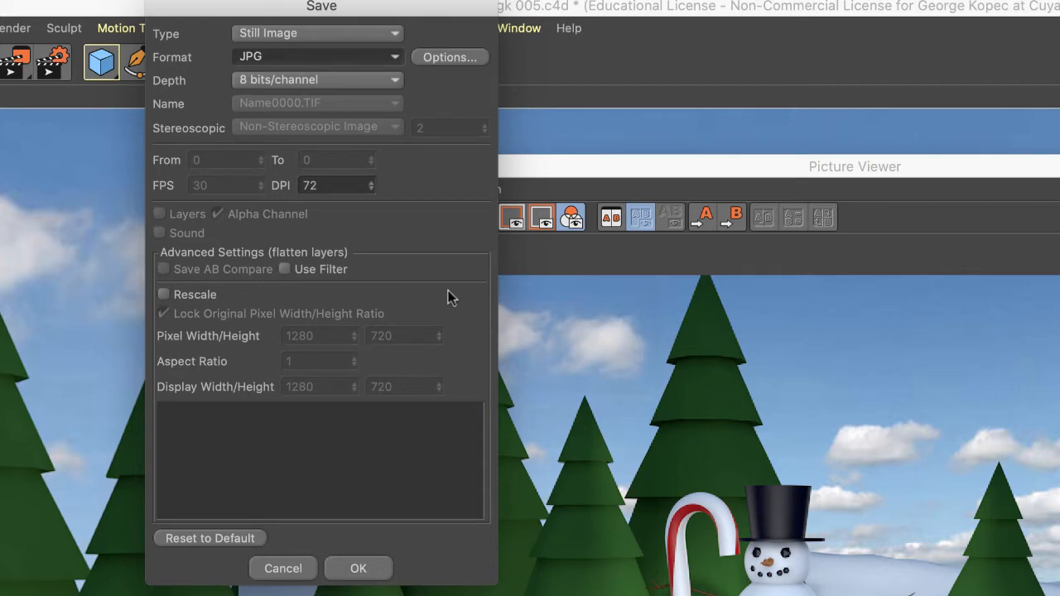
{"action": "left_click", "coordinate": [379, 568]}
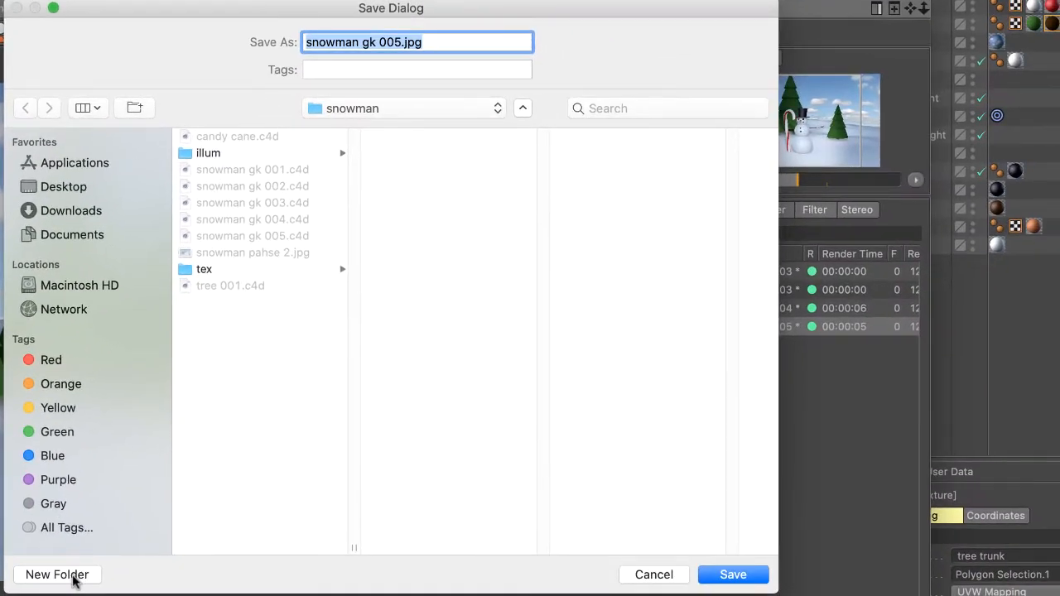
Create a folder named renders inside the snowman folder and save the render there as snowman gk 005.jpg
{"action": "left_click", "coordinate": [72, 576]}
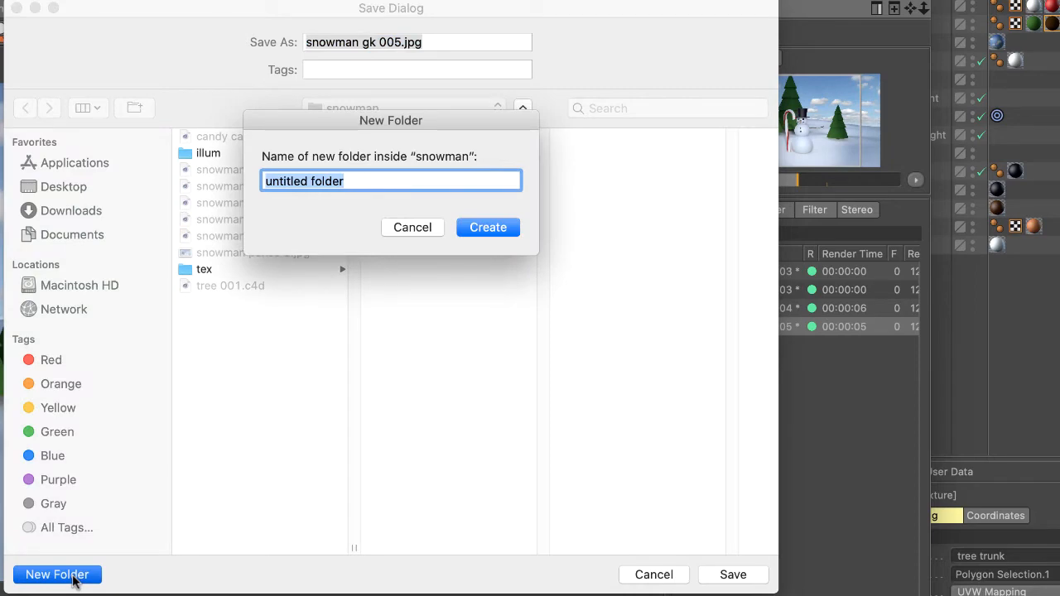
{"action": "type", "text": "renders"}
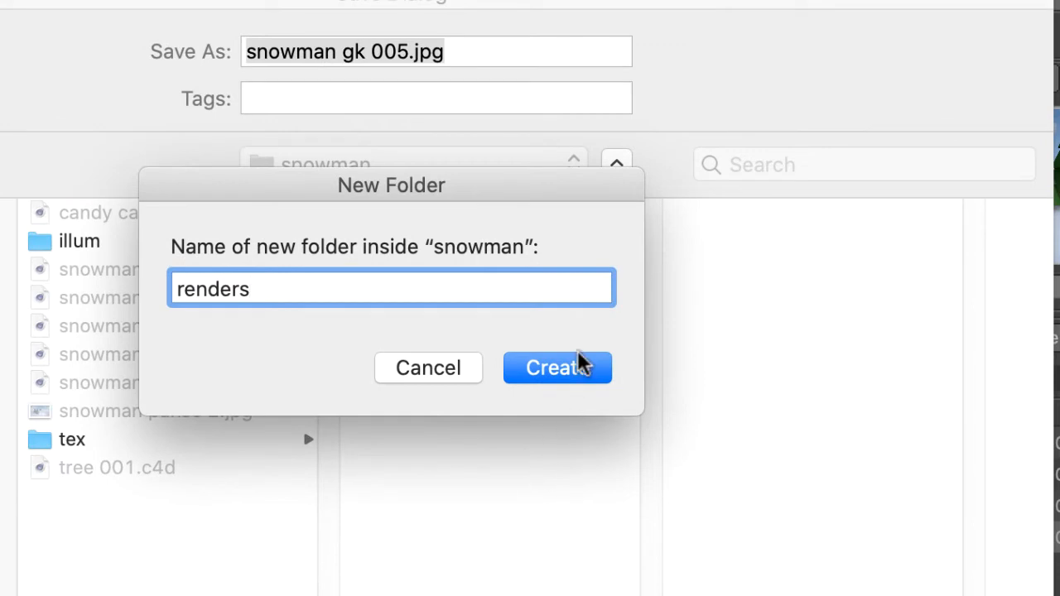
{"action": "left_click", "coordinate": [575, 367]}
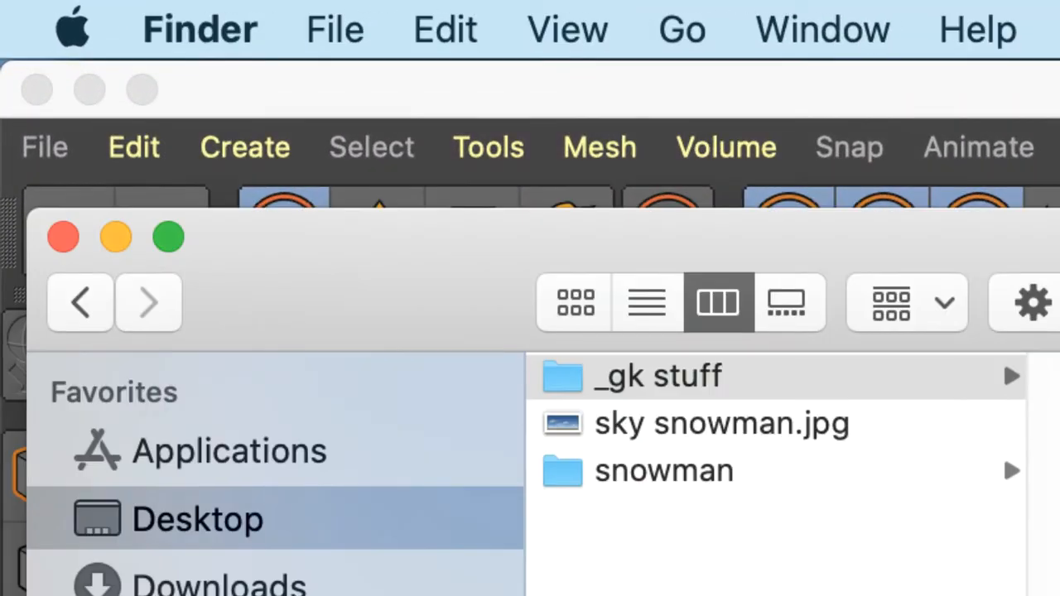
Switch to Finder and locate snowman gk 005.jpg in the snowman project's renders folder
{"action": "left_click", "coordinate": [654, 461]}
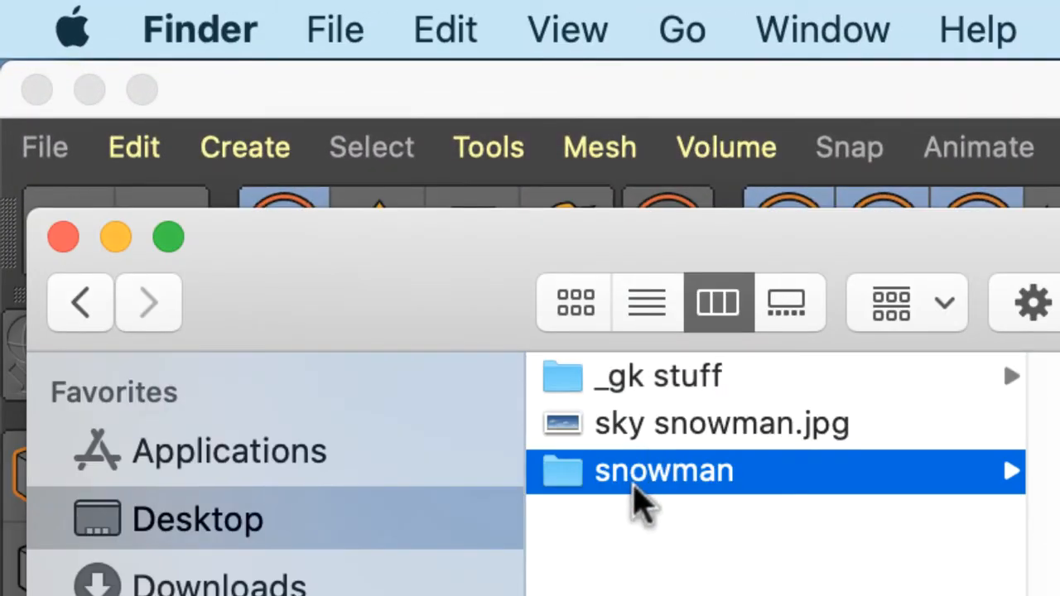
{"action": "left_click", "coordinate": [970, 383]}
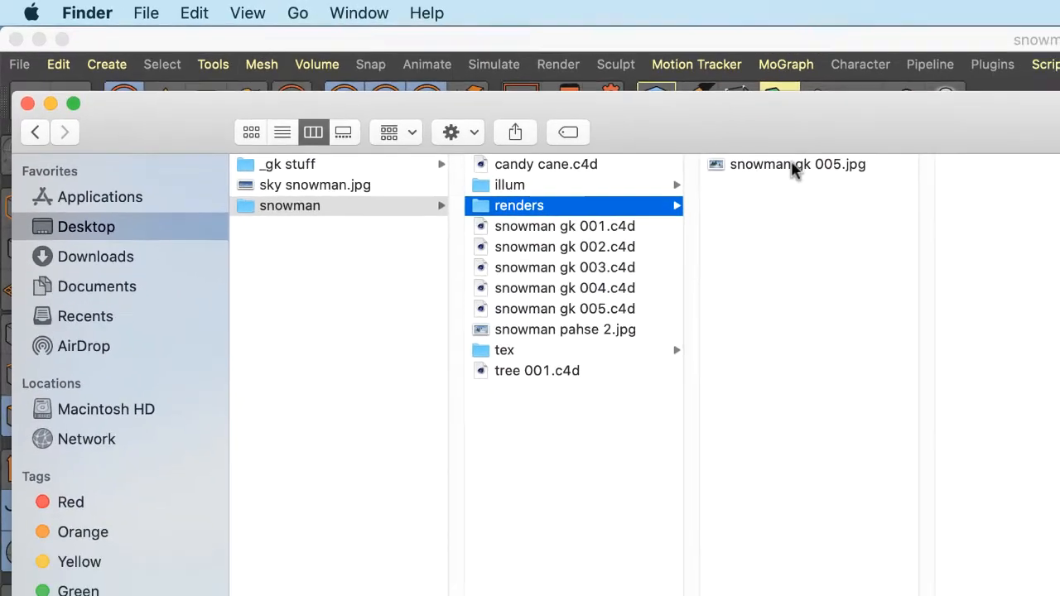
{"action": "left_click", "coordinate": [772, 158]}
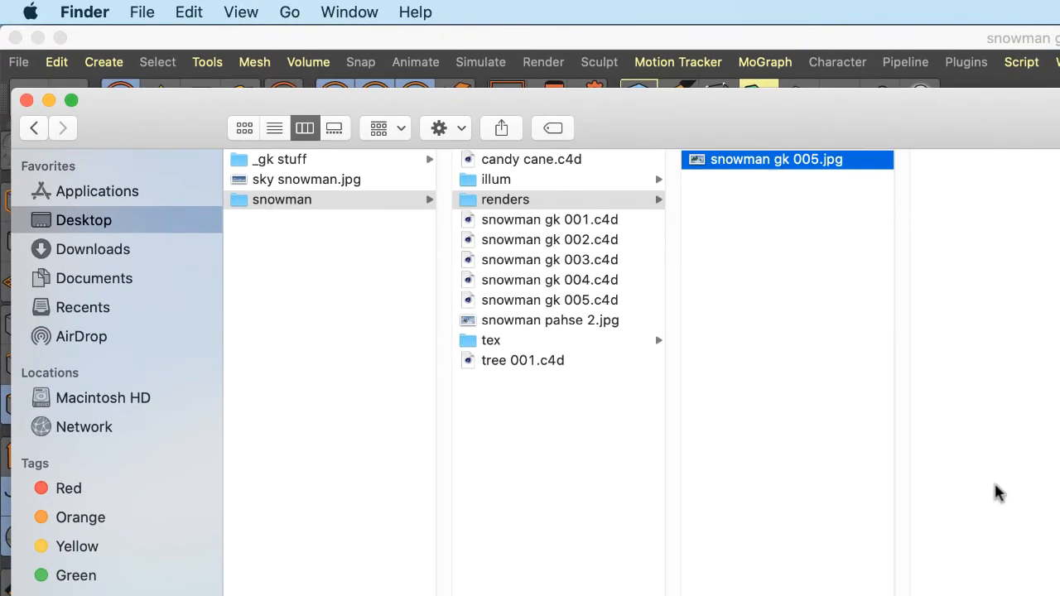
Rename the rendered image as "snowman 2" followed by the author's full name, and widen the column to show the whole file name
{"action": "left_click", "coordinate": [766, 161]}
{"action": "left_click", "coordinate": [818, 160]}
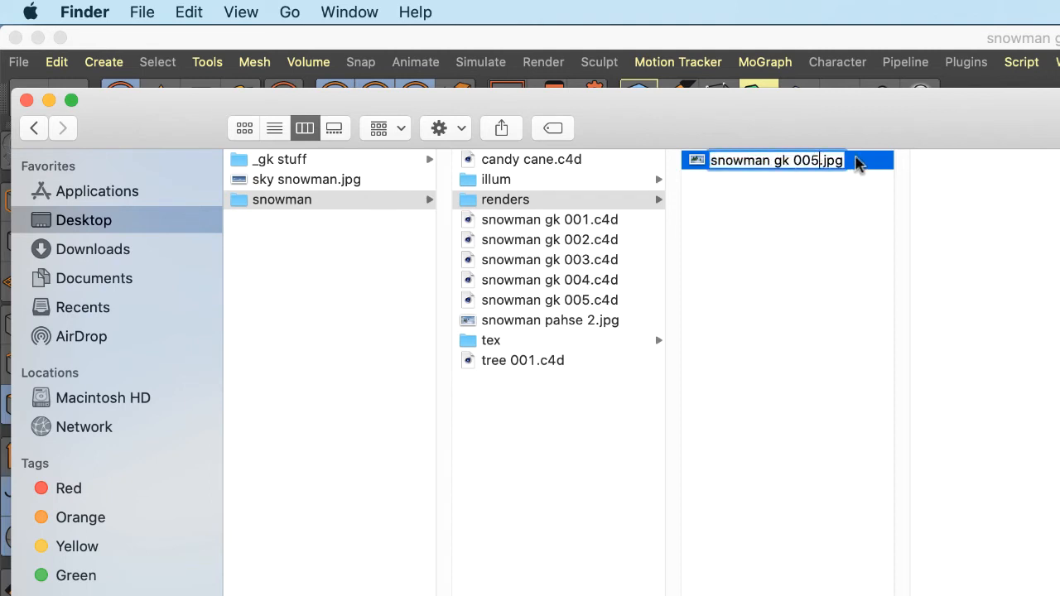
{"action": "key", "text": "BackSpace"}
{"action": "key", "text": "BackSpace"}
{"action": "key", "text": "BackSpace"}
{"action": "key", "text": "BackSpace"}
{"action": "key", "text": "BackSpace"}
{"action": "key", "text": "BackSpace"}
{"action": "key", "text": "BackSpace"}
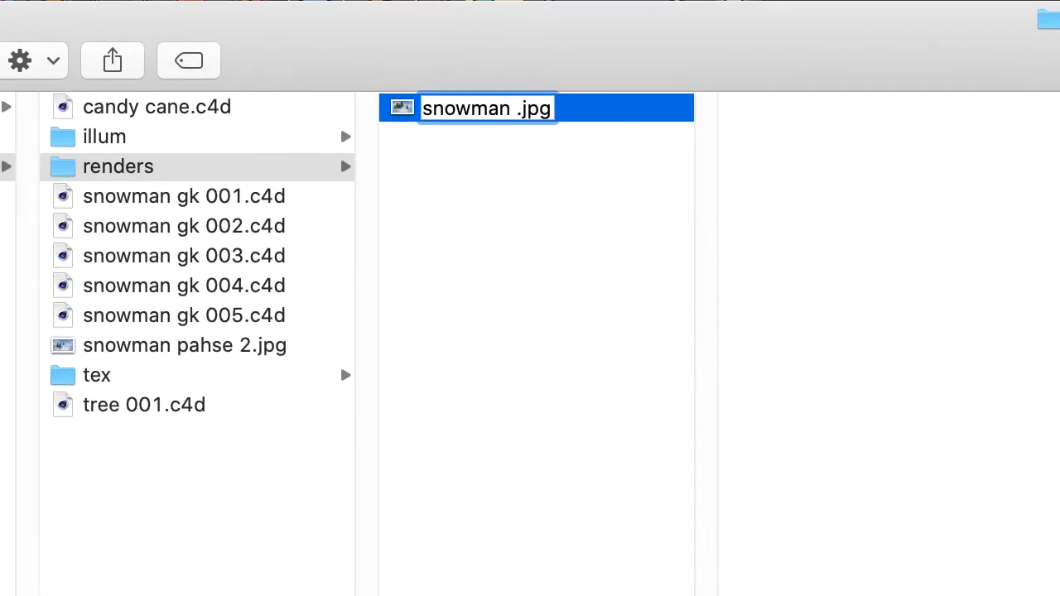
{"action": "type", "text": "2 "}
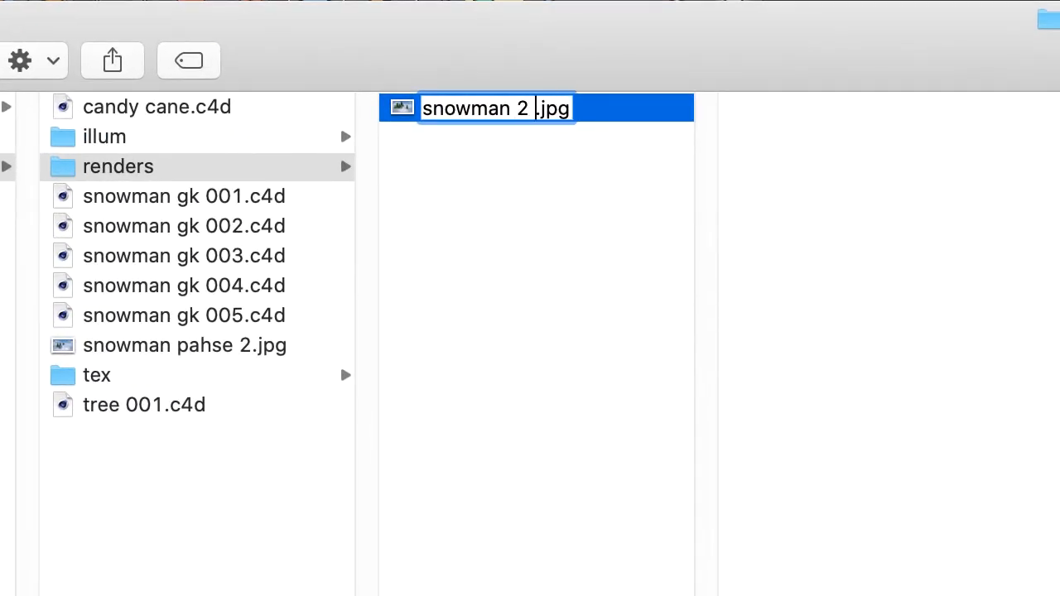
{"action": "type", "text": "george"}
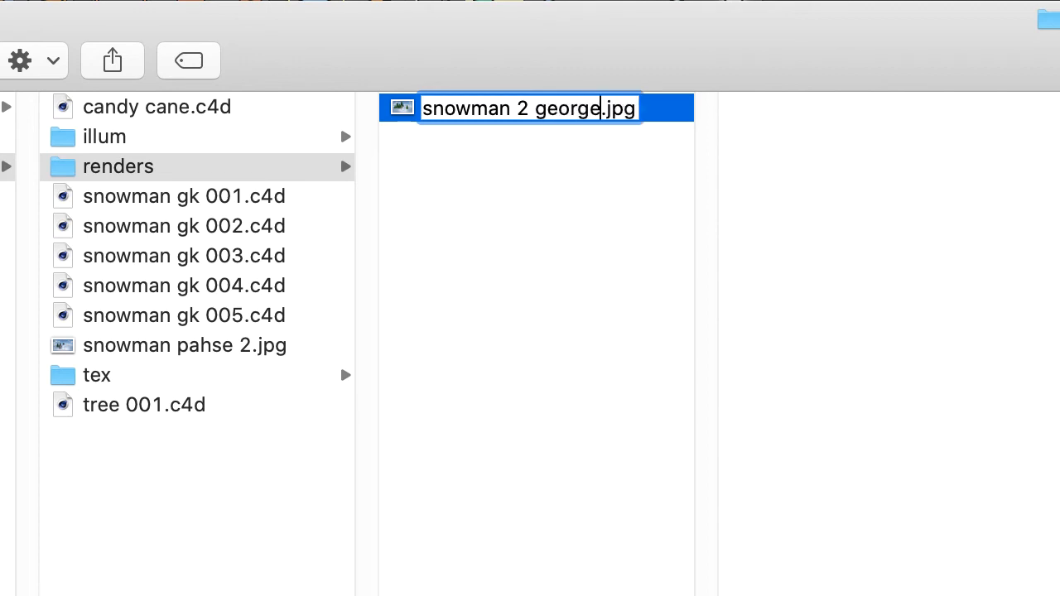
{"action": "type", "text": "kope"}
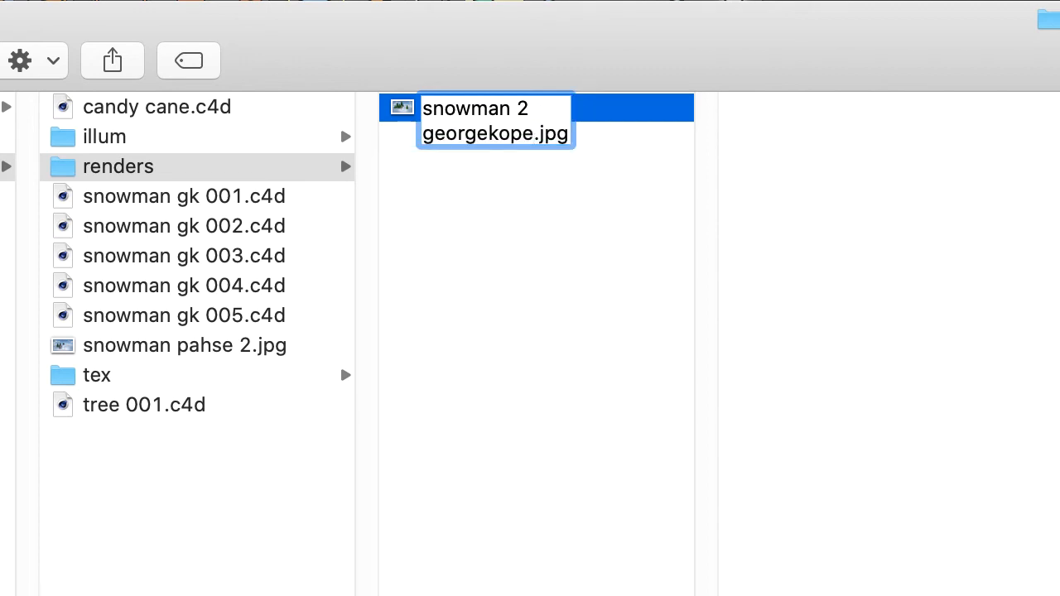
{"action": "type", "text": "c"}
{"action": "left_click", "coordinate": [574, 290]}
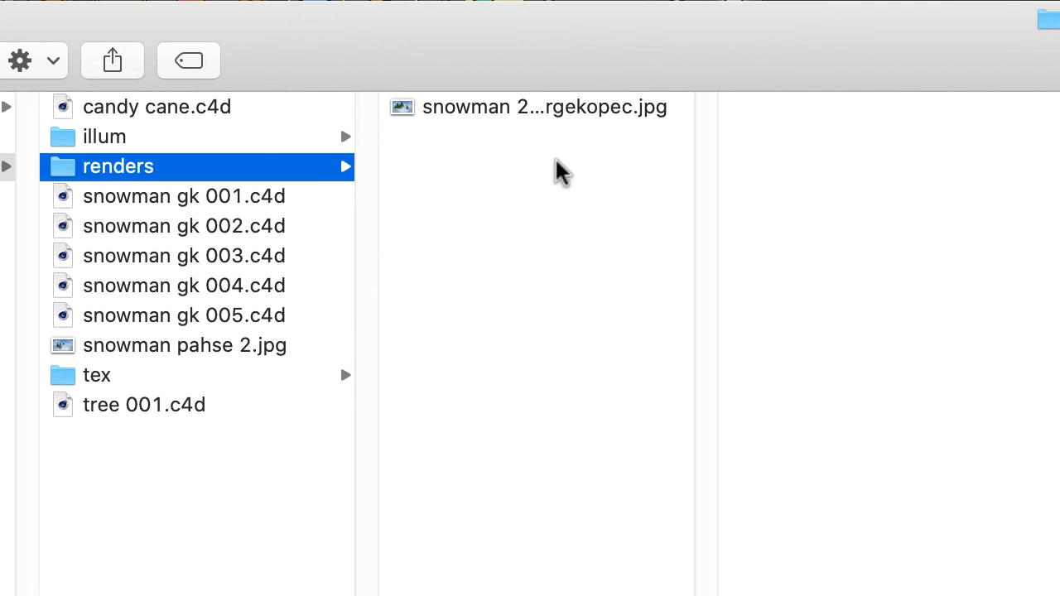
{"action": "left_click_drag", "start_coordinate": [707, 595], "coordinate": [1013, 595]}
{"action": "left_click", "coordinate": [499, 112]}
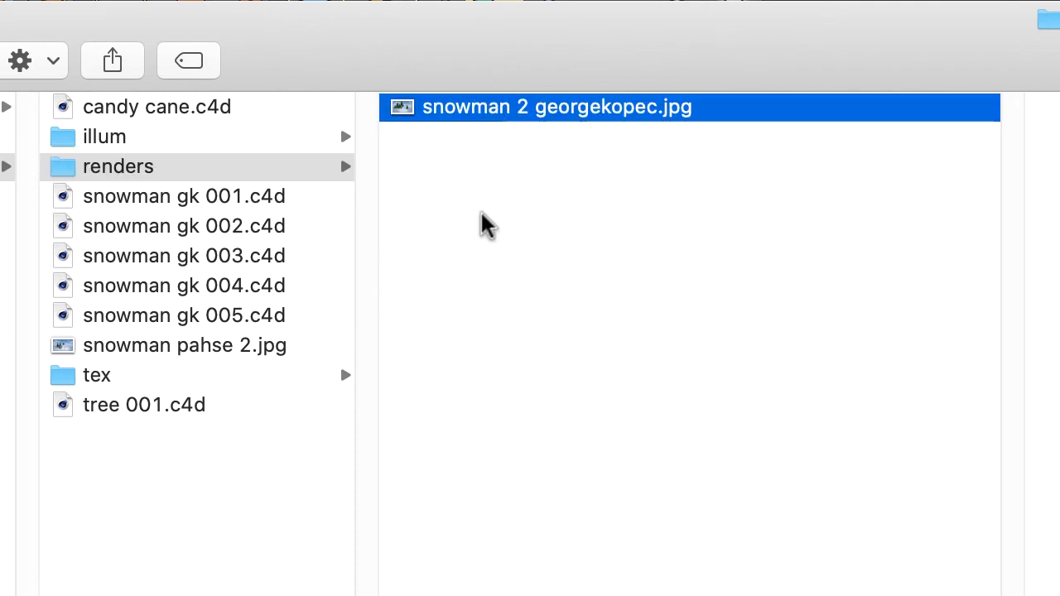